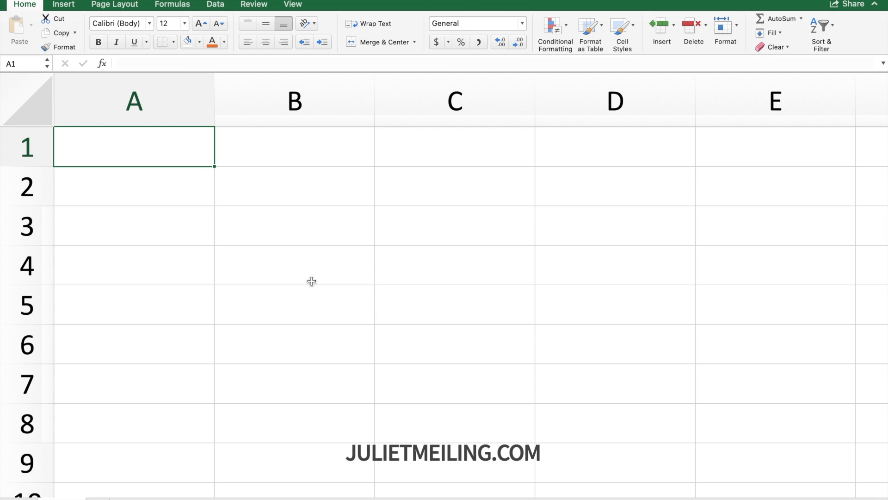
Step: Enter the label Checking in A1 and the starting balance $1,000 in B1
type("Checking")
key("Tab")
type("$")
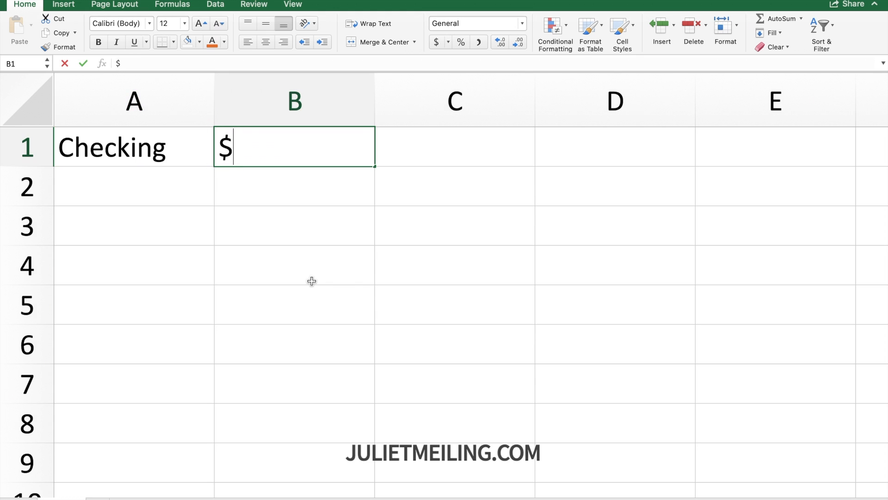
type("1,000")
key("Return")
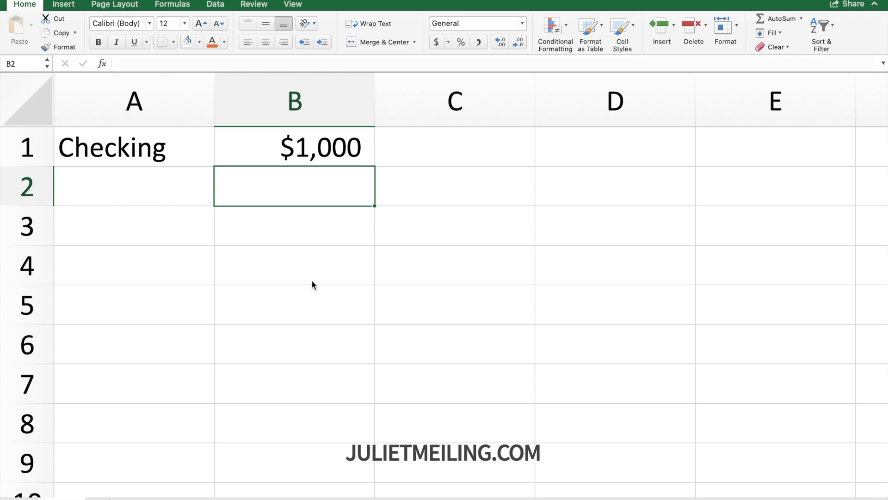
Step: List Netflix, Starbucks and Car wash subscription in A2 to A4, and fit column A's width to its contents
left_click(172, 184)
type("Netflix")
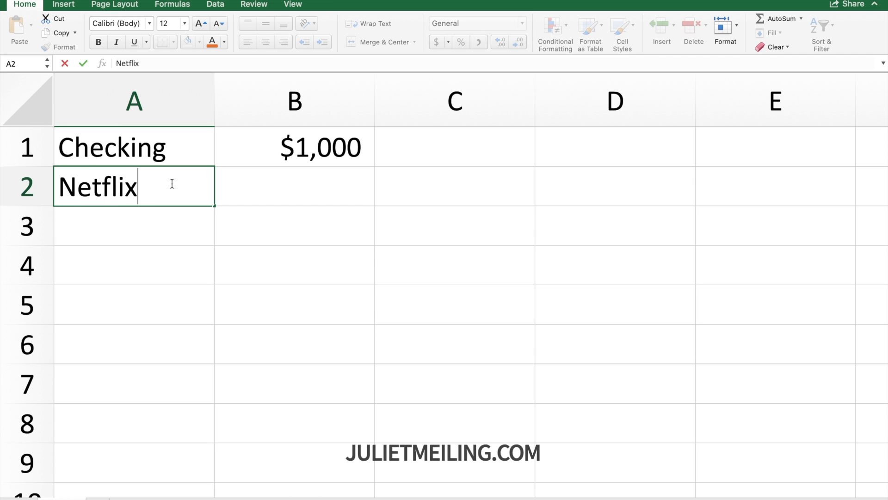
key("Return")
type("S")
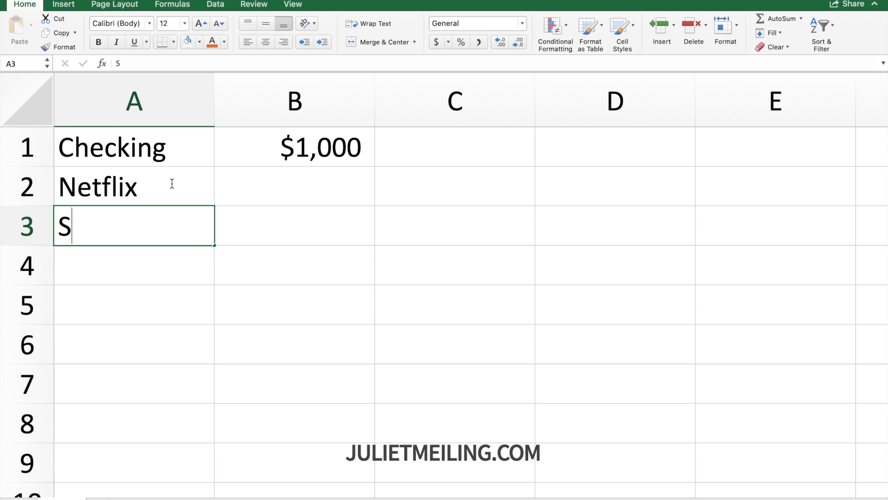
type("tarbucks")
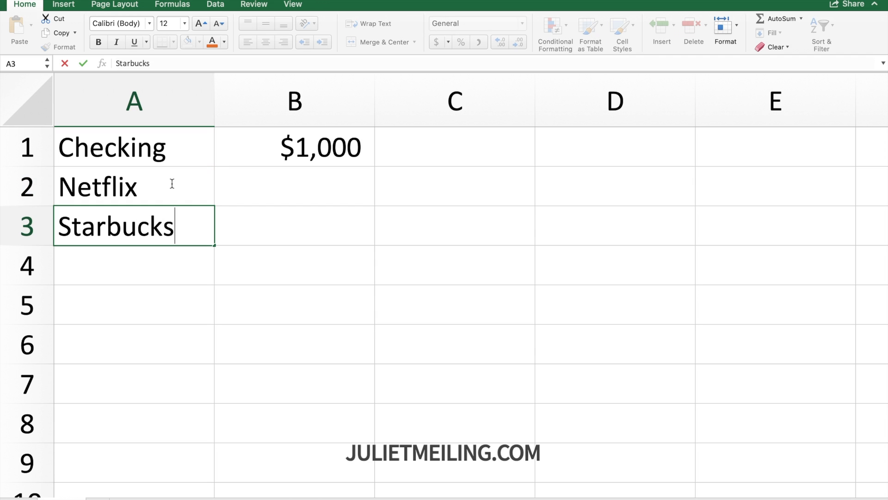
key("Return")
type("Car wash subs")
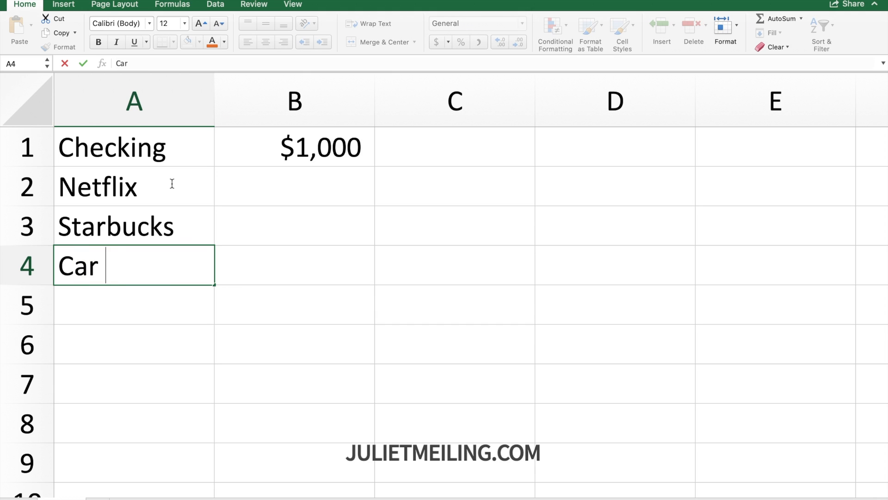
type("cription")
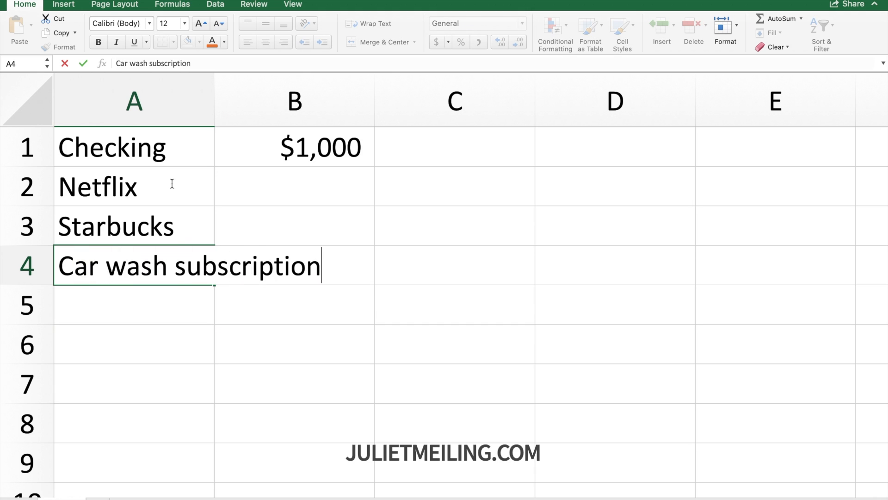
key("Return")
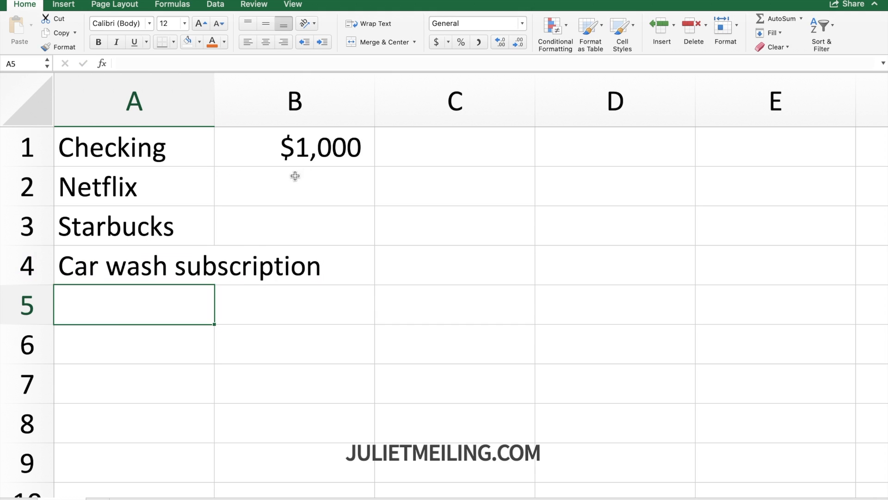
double_click(215, 97)
Step: Enter the Netflix expense in B2 as the negative amount -$15.99
left_click(382, 178)
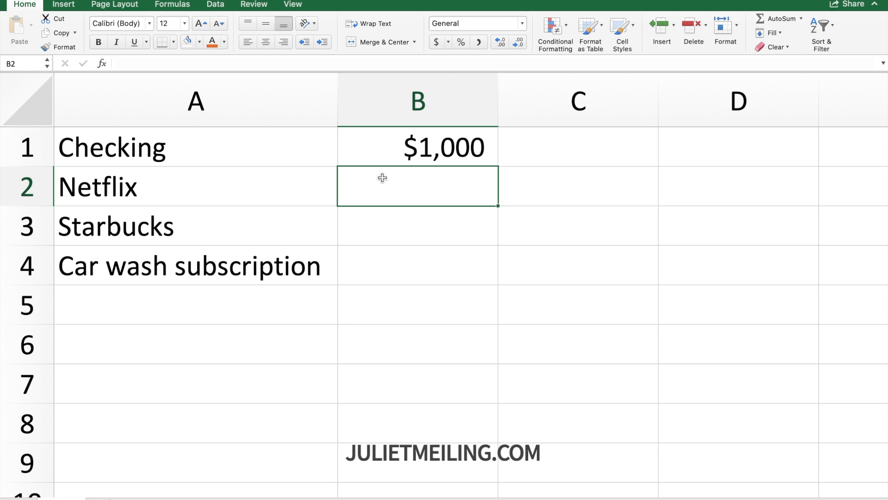
type("-15..")
key("BackSpace")
key("BackSpace")
key("BackSpace")
key("BackSpace")
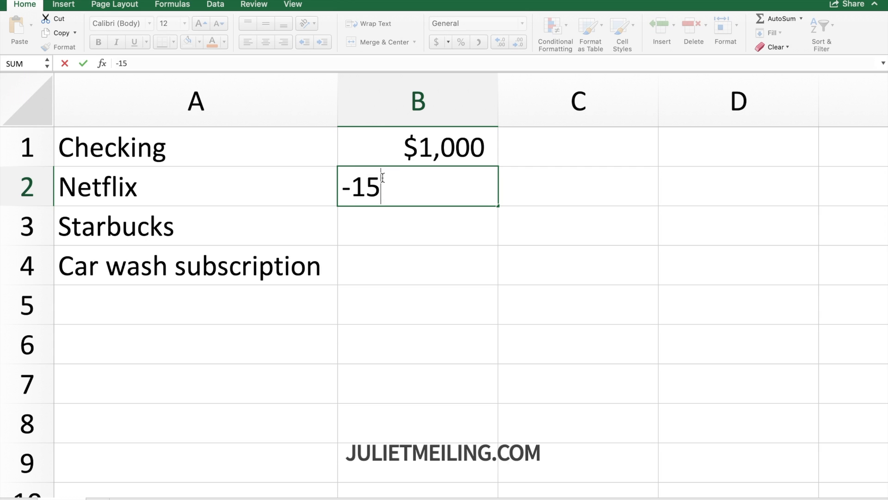
type("$15.99")
key("Return")
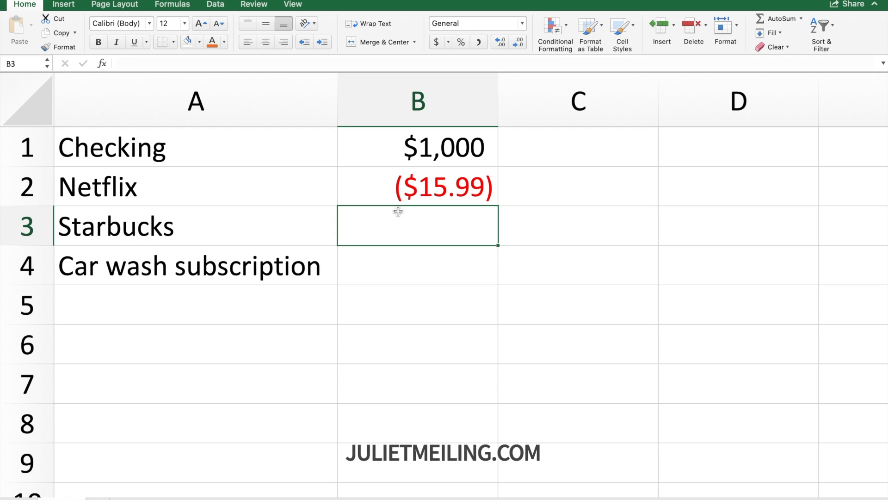
Step: Enter the negative amounts -$3.00 for Starbucks in B3 and -$20 for the car wash subscription in B4
type("-")
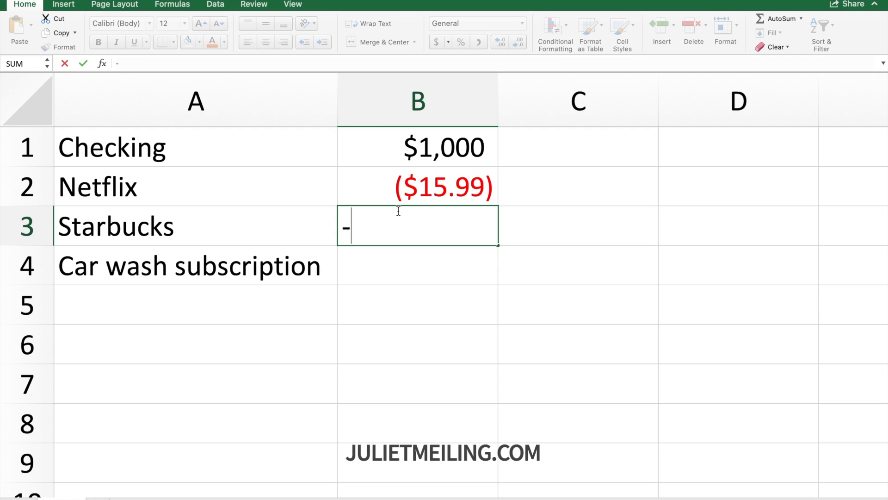
type("$3.00")
key("Return")
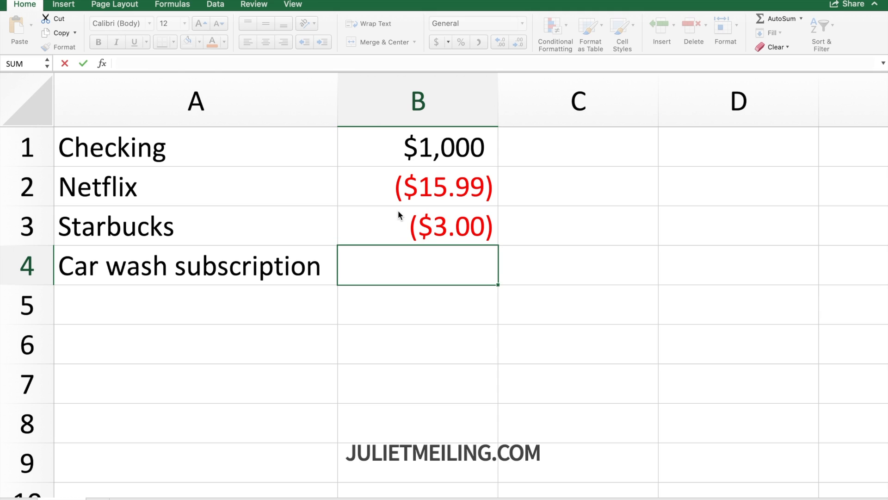
type("-")
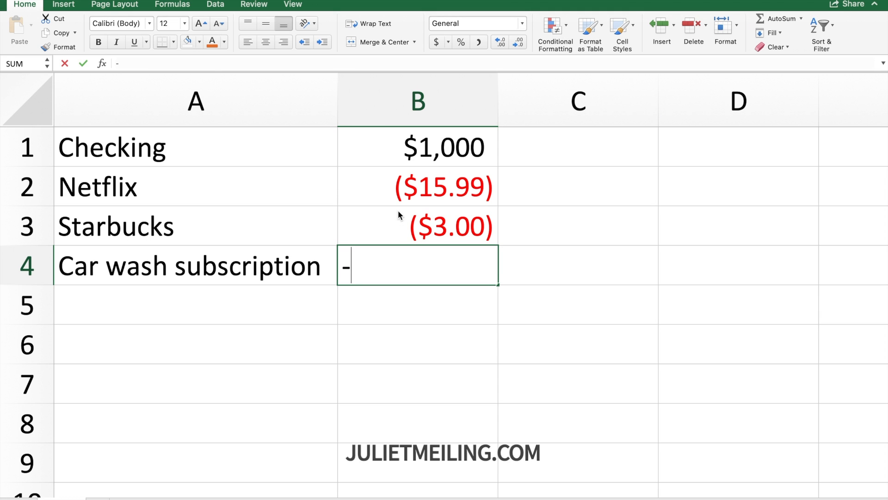
type("$20")
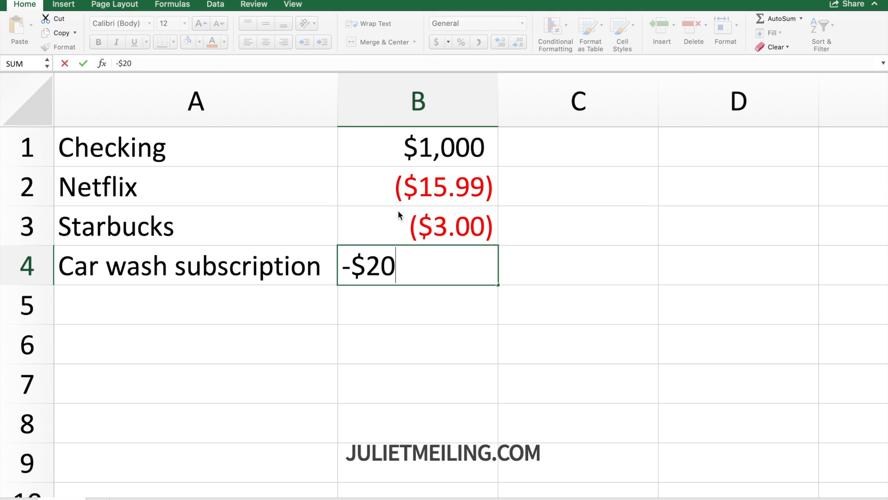
key("Return")
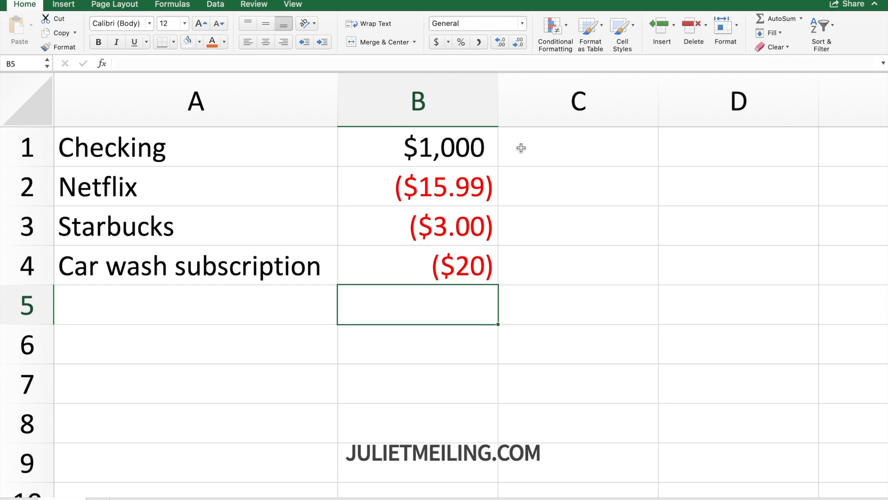
Step: Calculate the balance after the Netflix expense in C2 with the formula =B1+B2
left_click(534, 182)
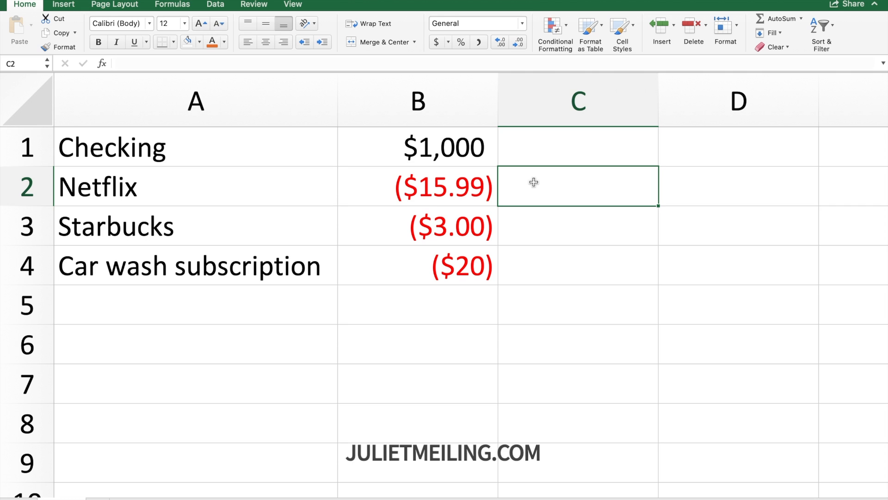
type("=")
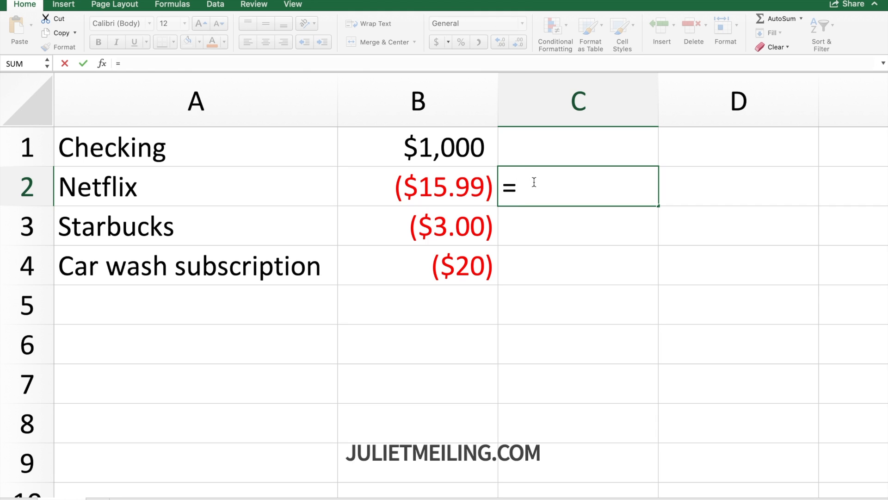
left_click(444, 156)
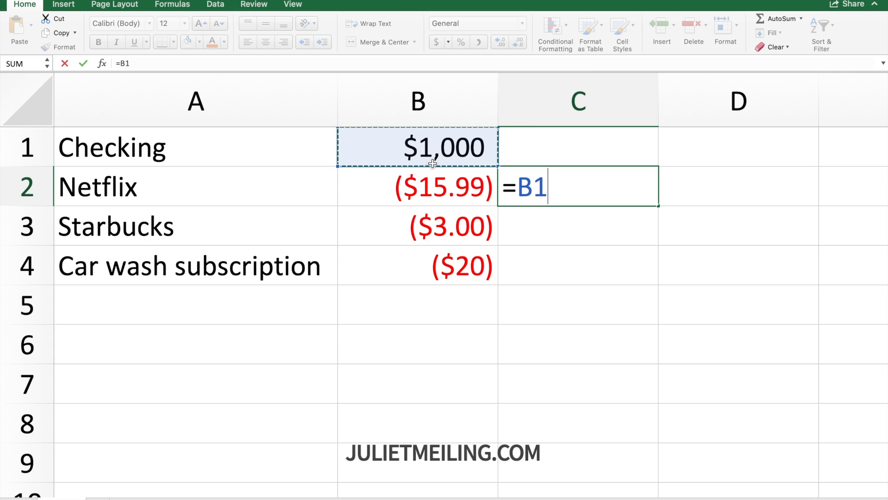
type("+")
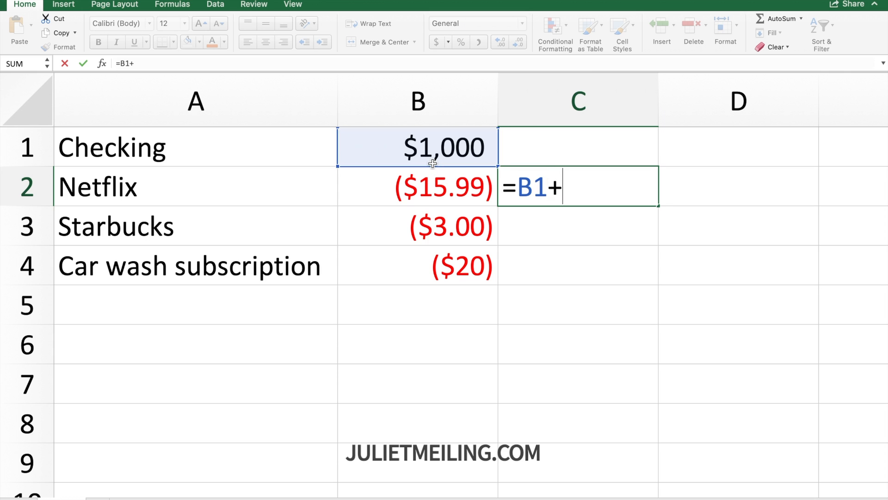
left_click(433, 186)
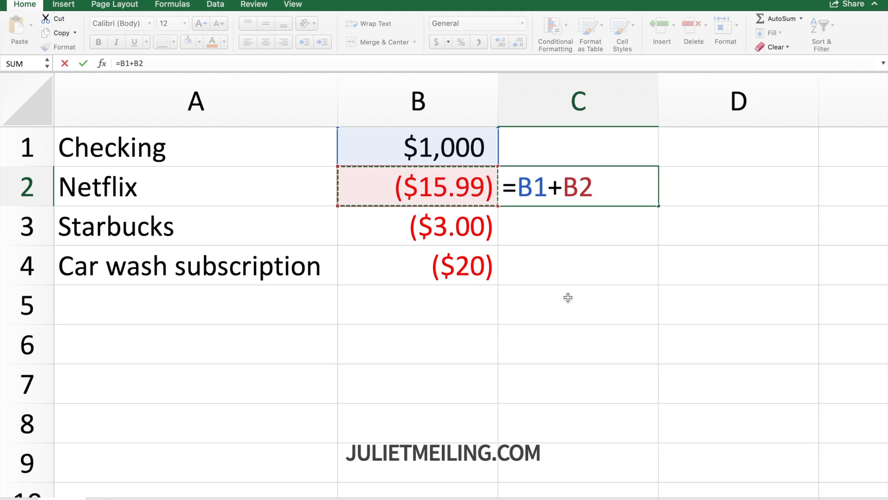
key("Return")
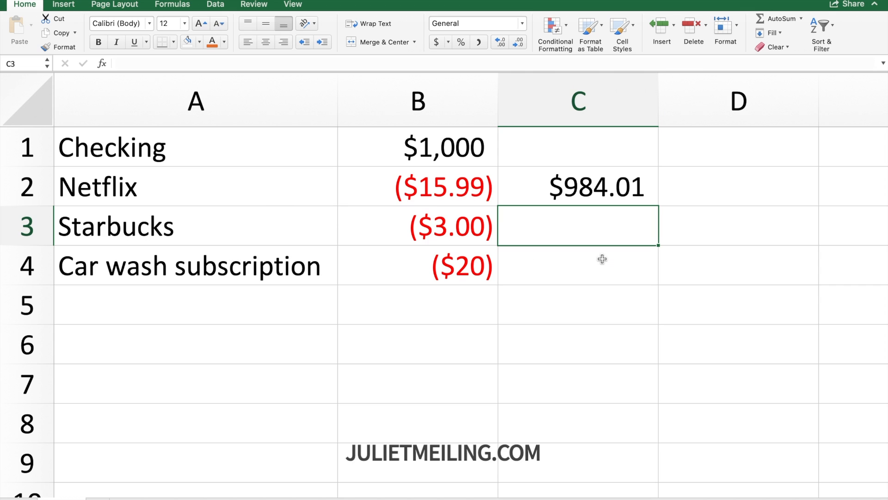
Step: Calculate the running balance after the Starbucks expense in C3 with the formula =C2+B3
type("=")
left_click(562, 190)
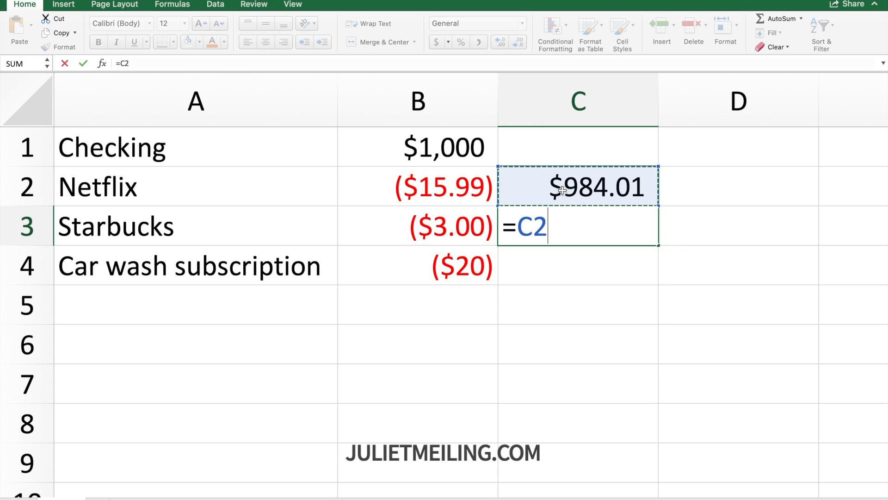
type("+")
left_click(465, 225)
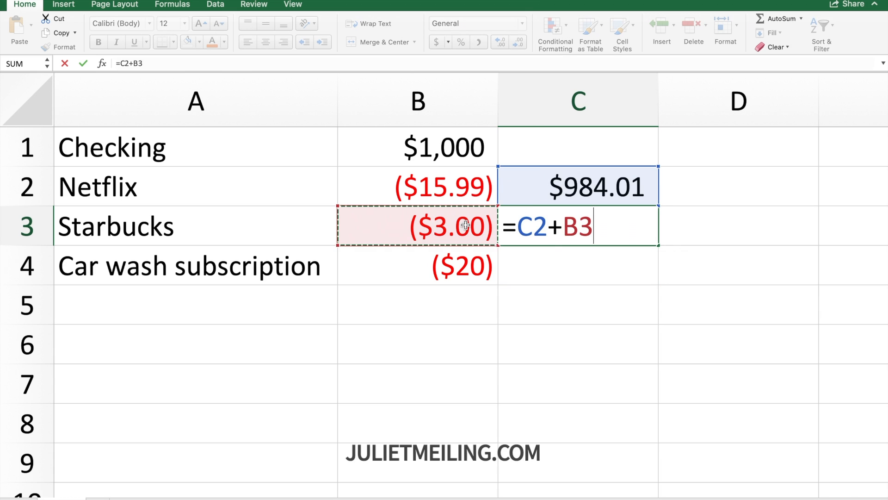
key("Return")
Step: Calculate the running balance after the car wash subscription in C4 with the formula =C3+B4
type("=")
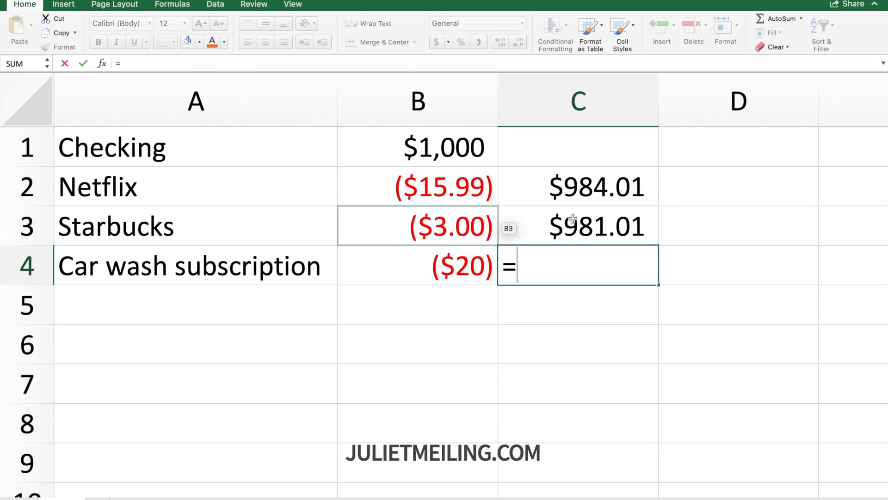
left_click(573, 218)
type("+")
left_click(465, 261)
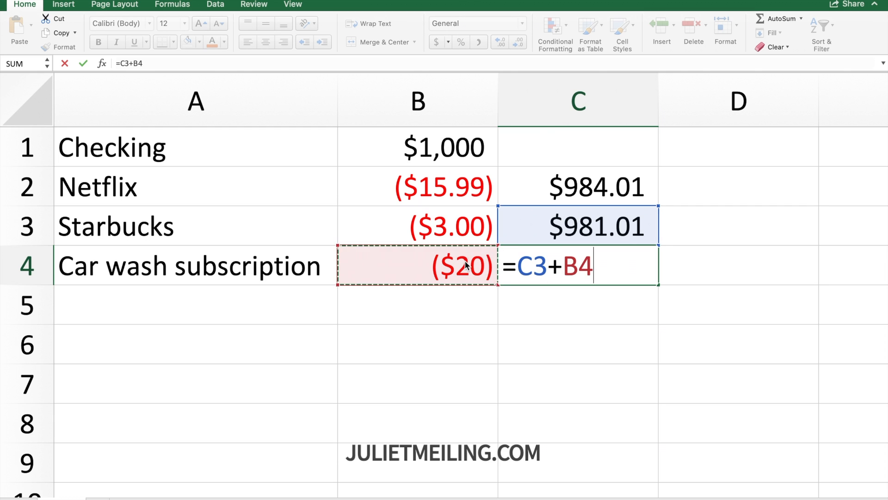
key("Return")
left_click(553, 404)
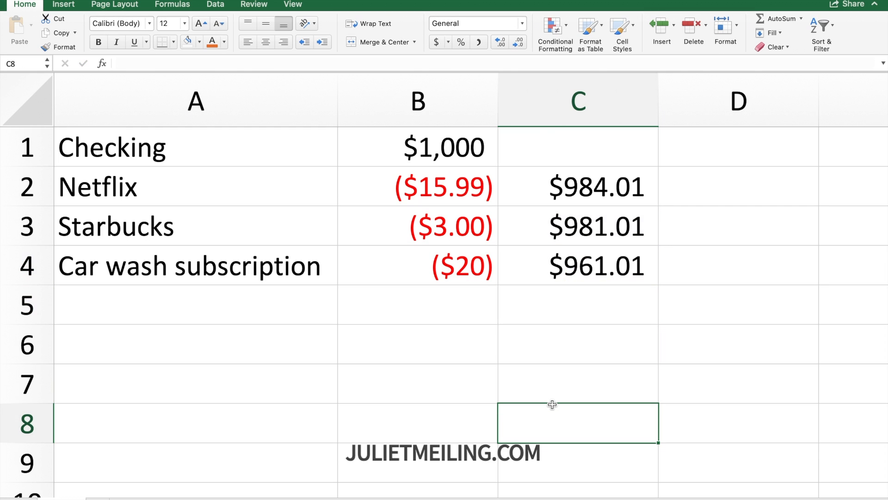
left_click(546, 275)
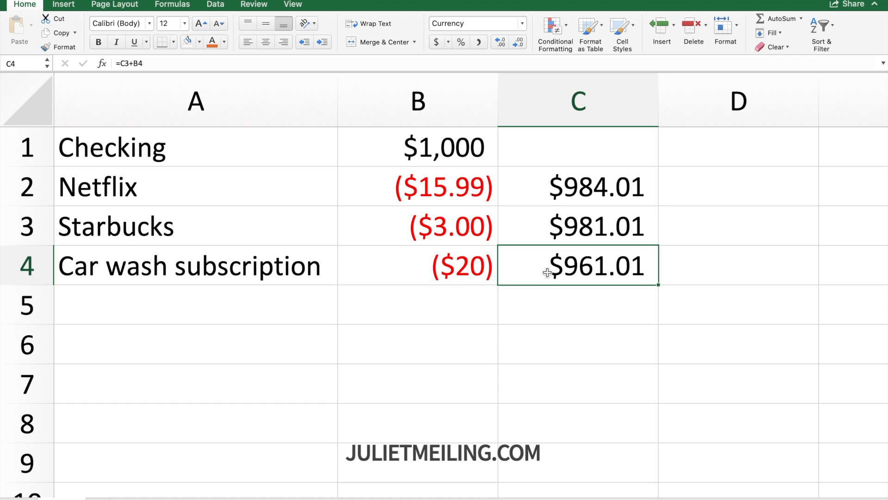
Step: Total the checking amount and all expenses in B5 with the formula =sum(B1:B4)
left_click(432, 307)
type("=")
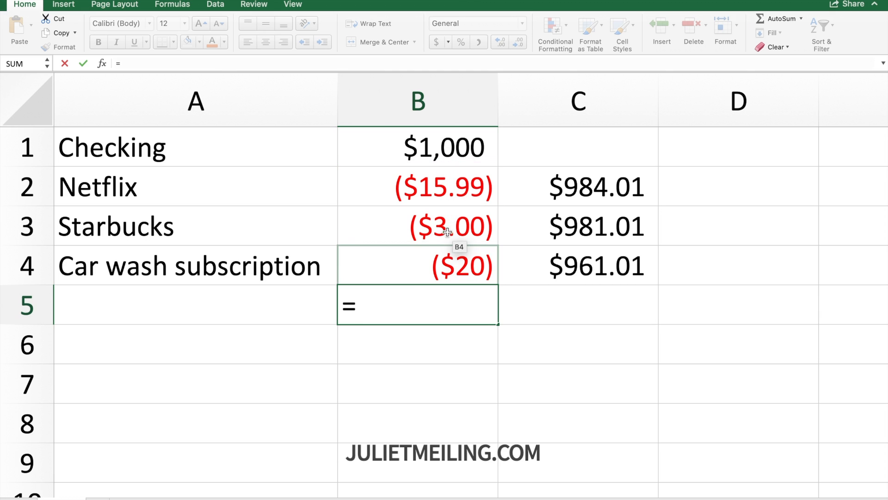
left_click(445, 153)
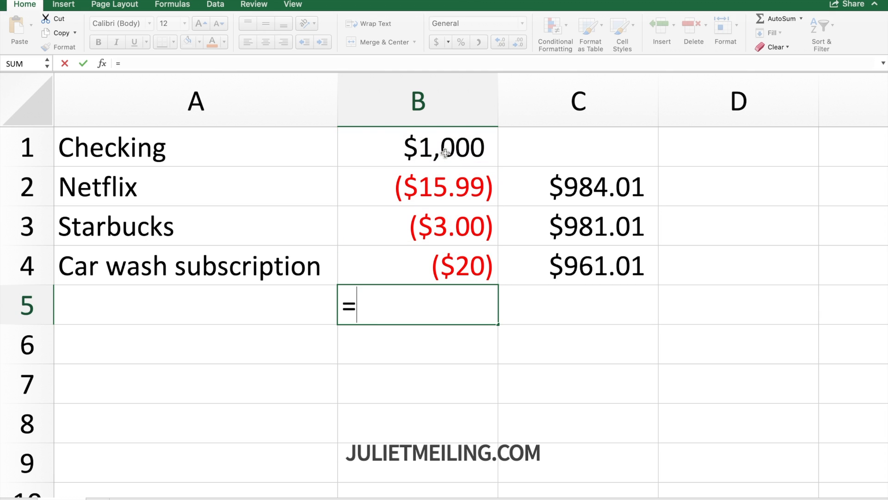
type("sum(")
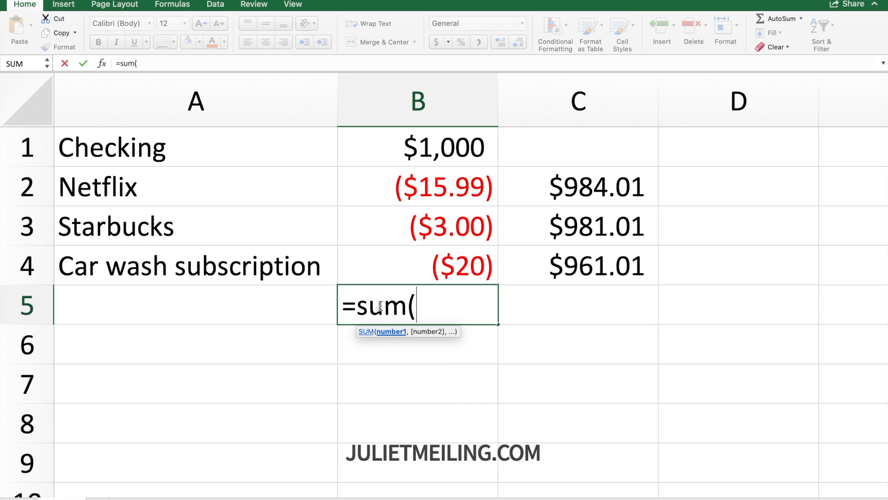
left_click(452, 144)
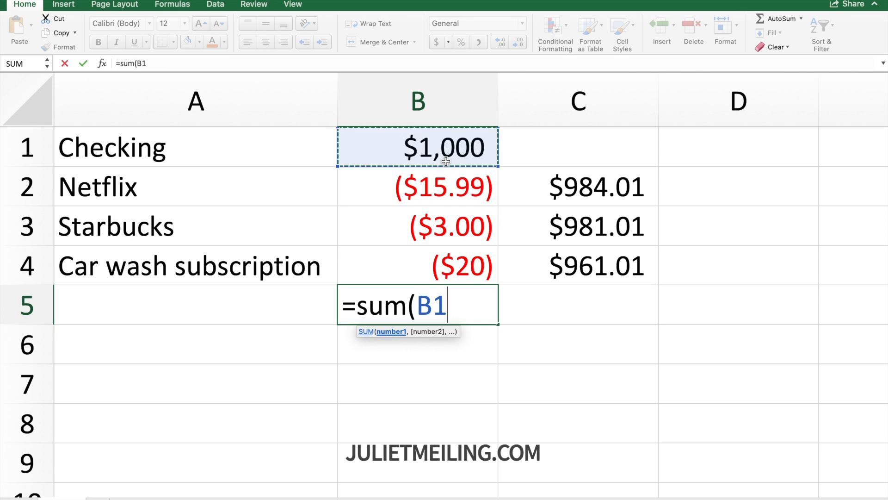
left_click(437, 262, "shift")
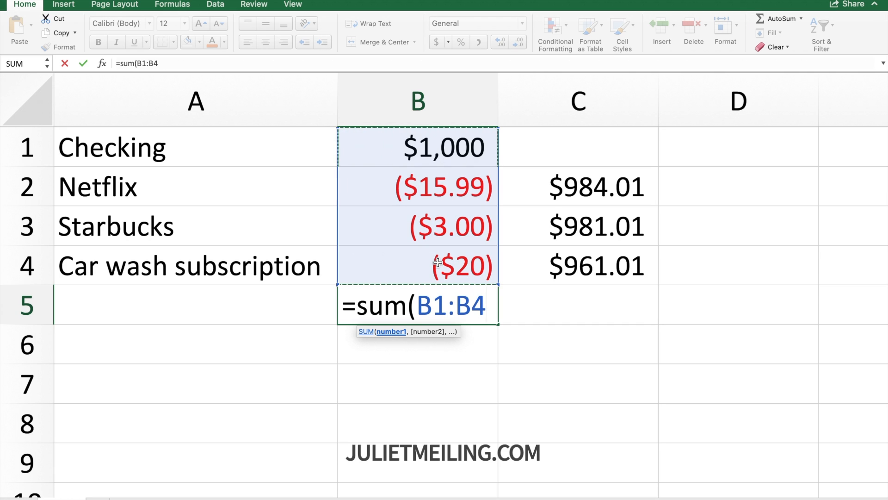
type(")")
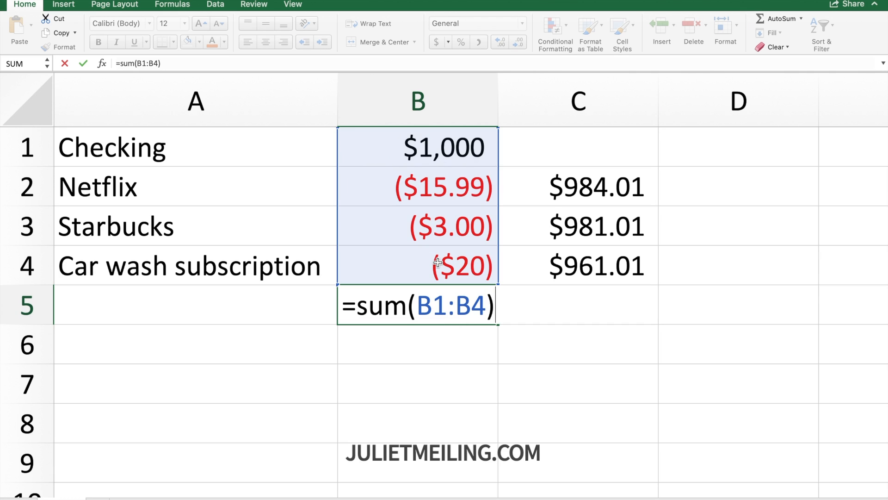
key("Return")
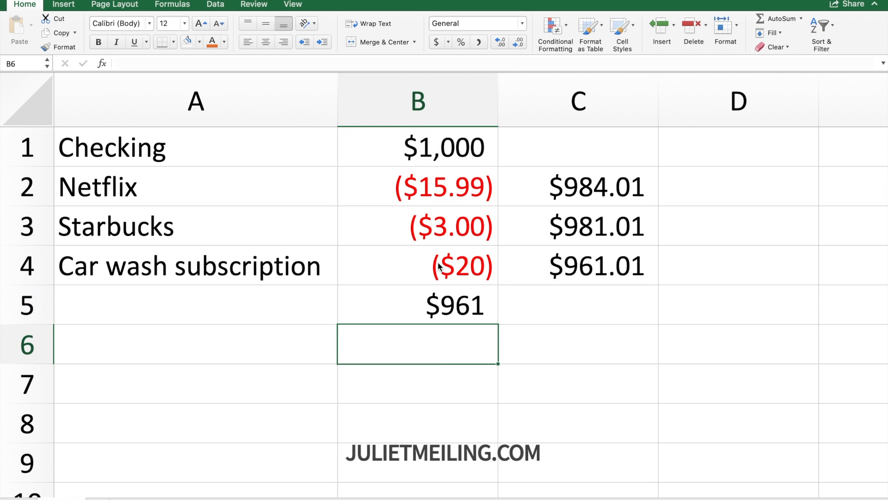
Step: Show the checking total in B5 with two decimal places and compare it with the running balance in C4
left_click(440, 301)
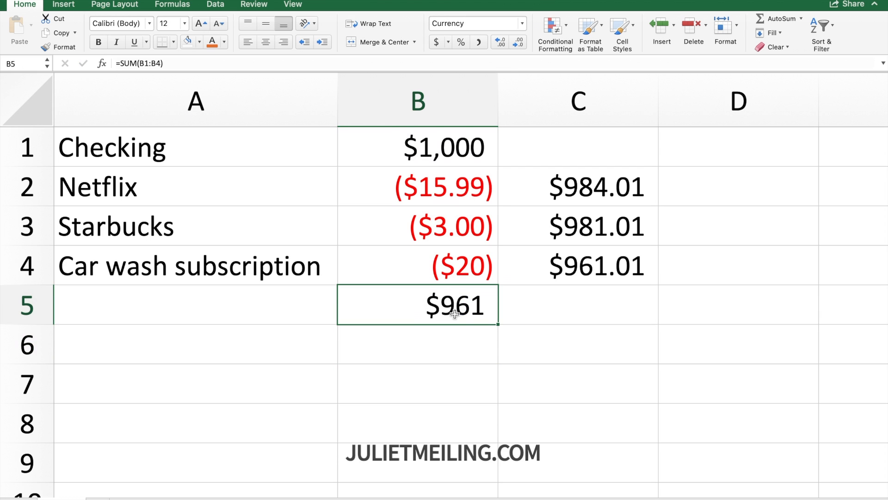
left_click(501, 42)
left_click(500, 46)
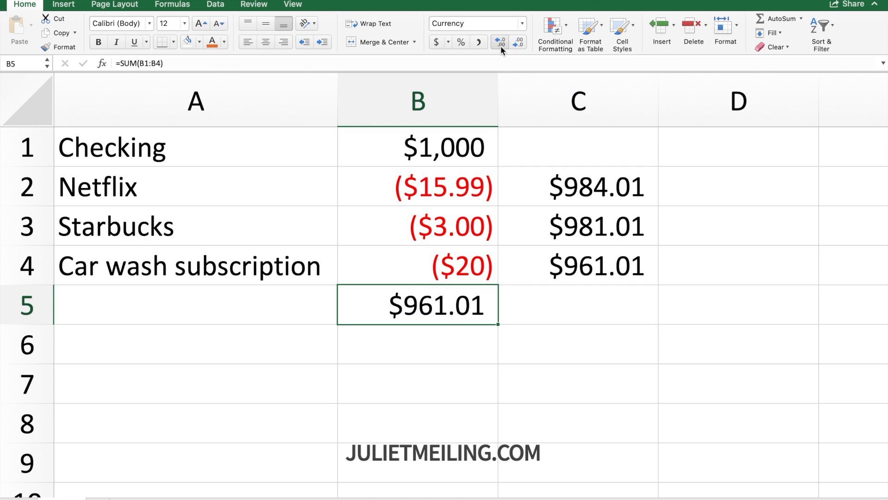
left_click(564, 264)
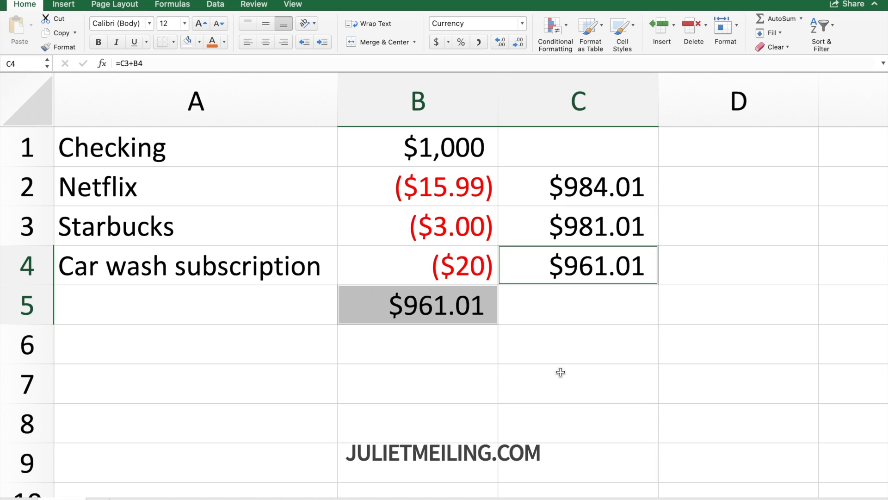
left_click(561, 372)
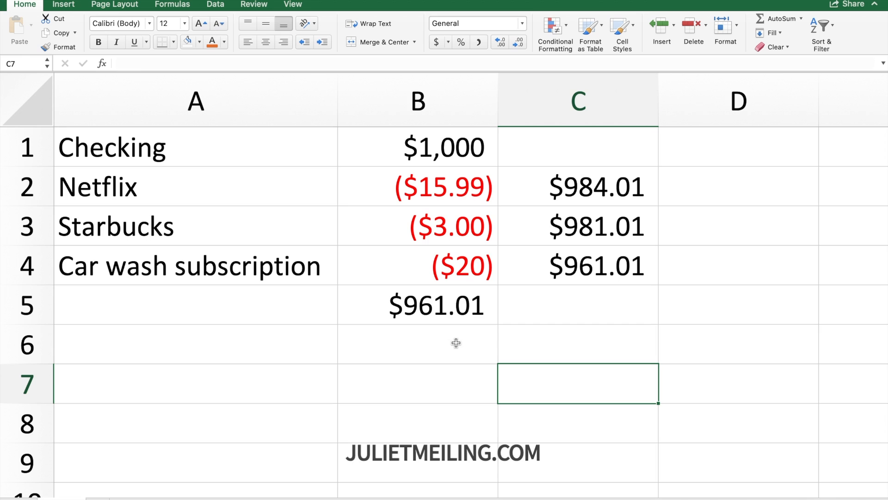
Step: Clear the total from B5 and add a Gas expense label in orange text in A5
left_click(433, 299)
key("Delete")
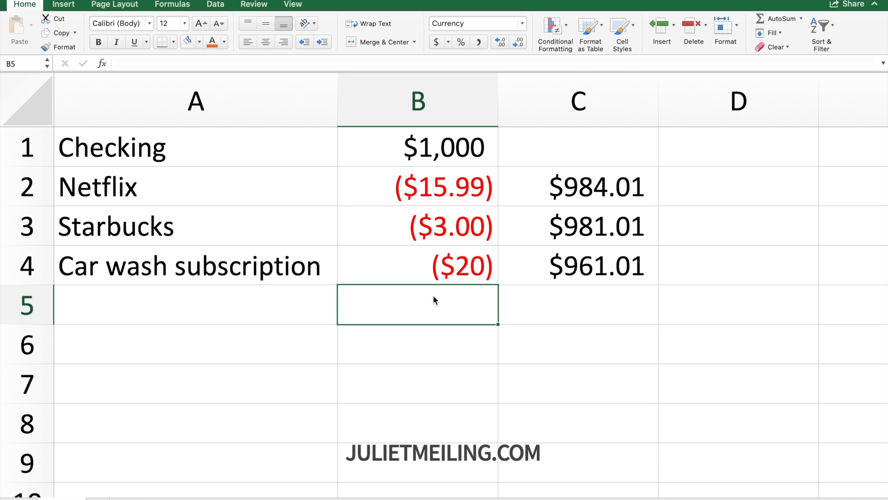
left_click(218, 301)
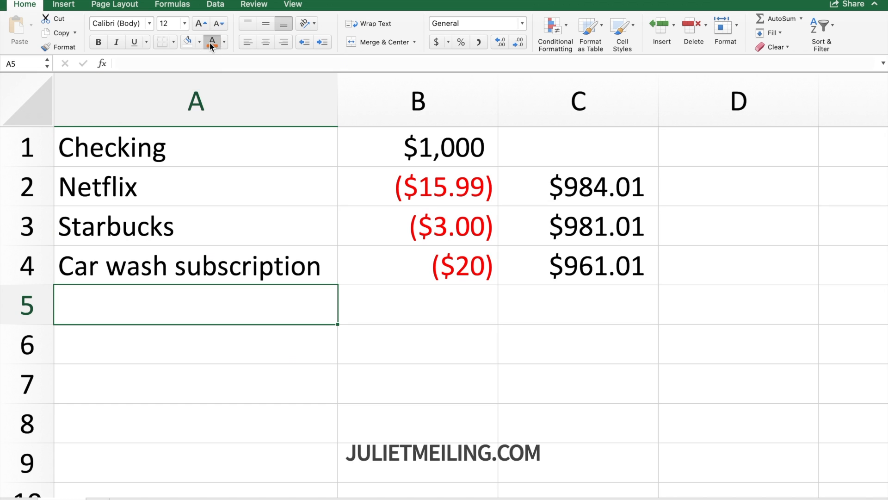
type("Gas")
key("Return")
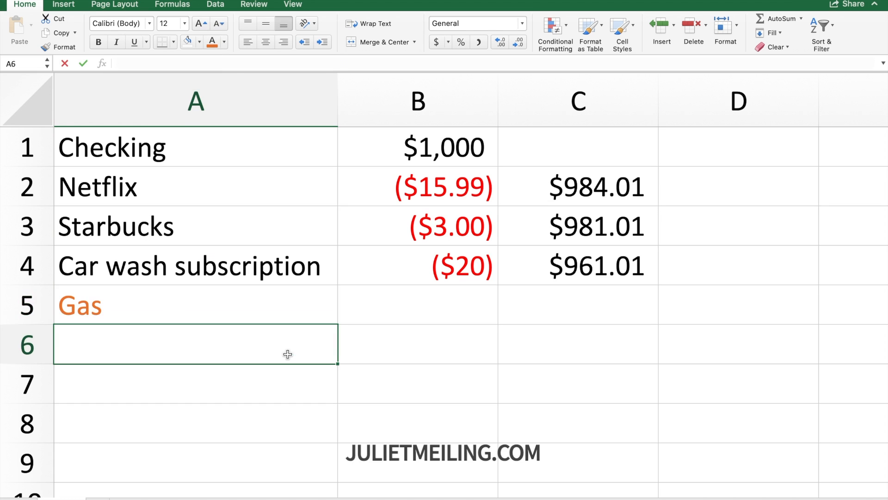
Step: Add a Grocery expense label in A6 and color its text orange
type("Grocery")
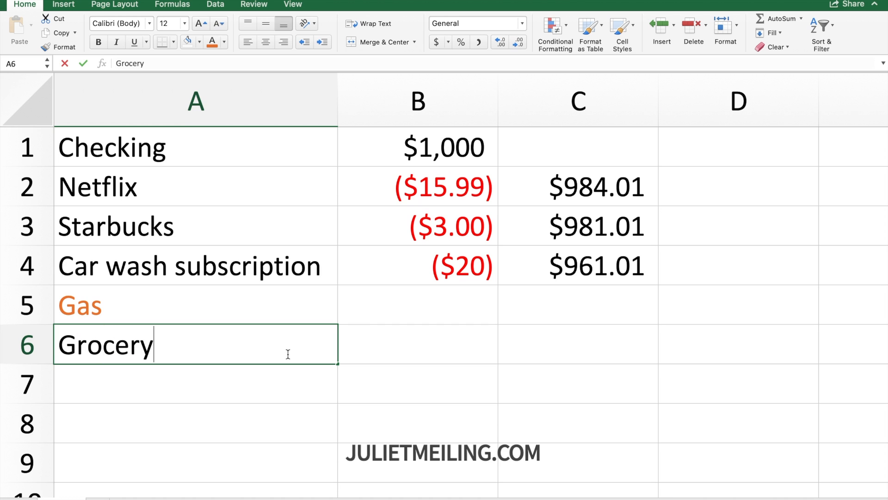
key("BackSpace")
key("Return")
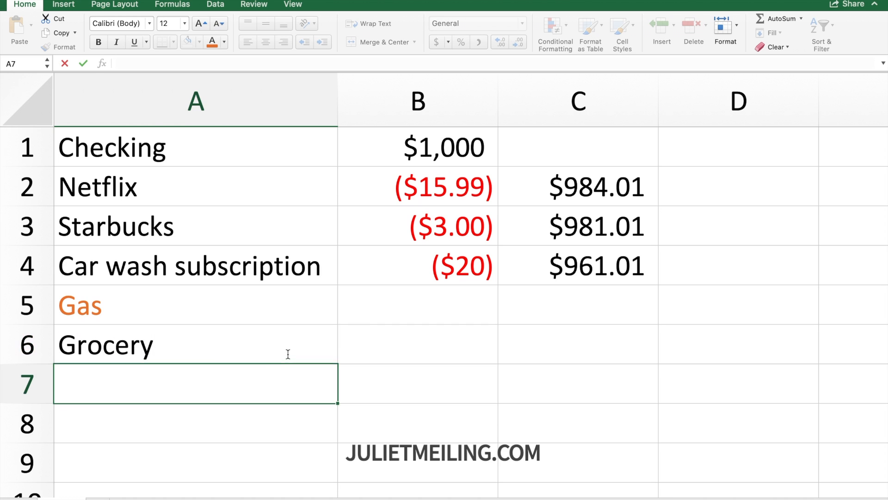
left_click(210, 341)
left_click(213, 42)
Step: Add a Chipotle expense label in A7 and color its text orange
left_click(119, 386)
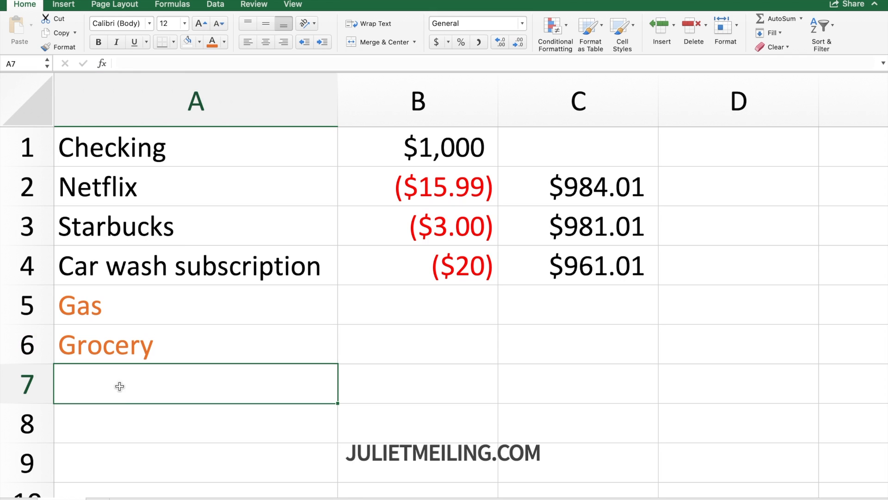
type("Chipotle")
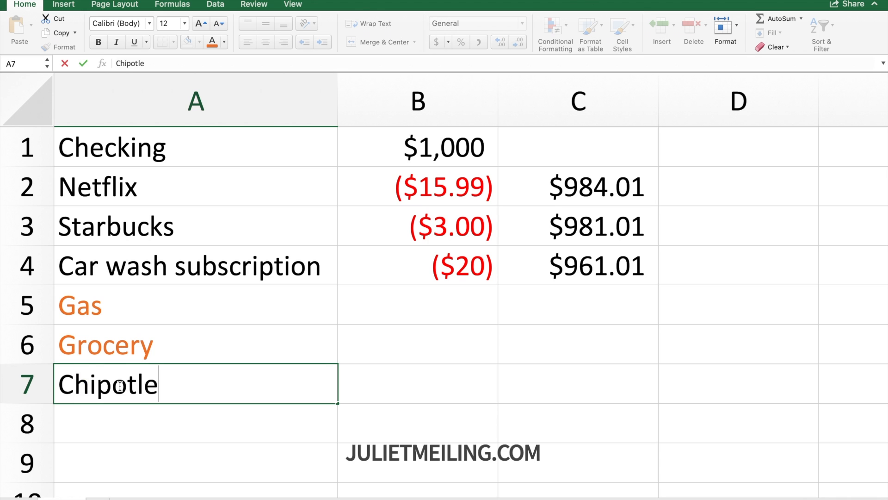
left_click(212, 42)
left_click(207, 270)
Step: Enter the expense amounts as negatives in column B: -30 for Gas, -150 for Grocery and -10 for Chipotle
left_click(163, 303)
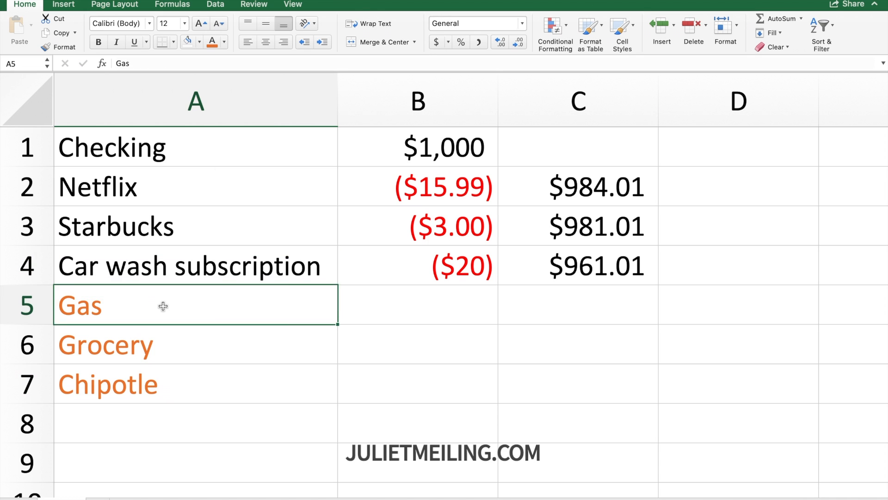
key("Right")
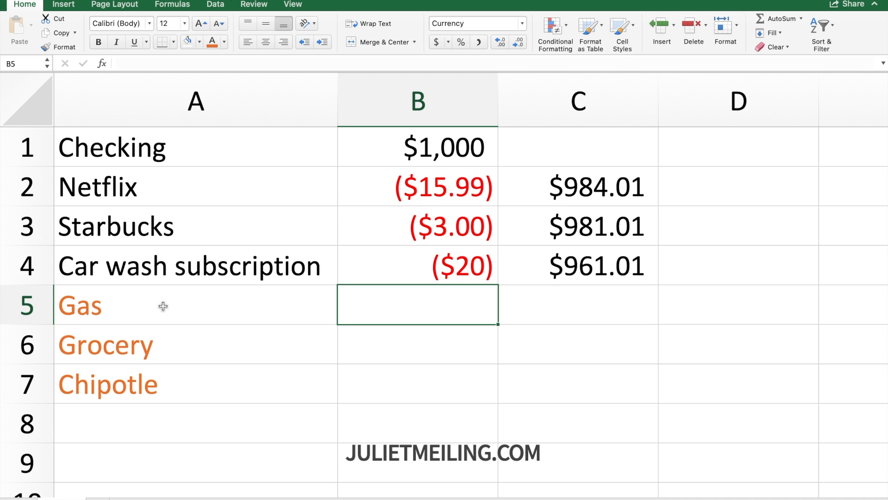
type("-30")
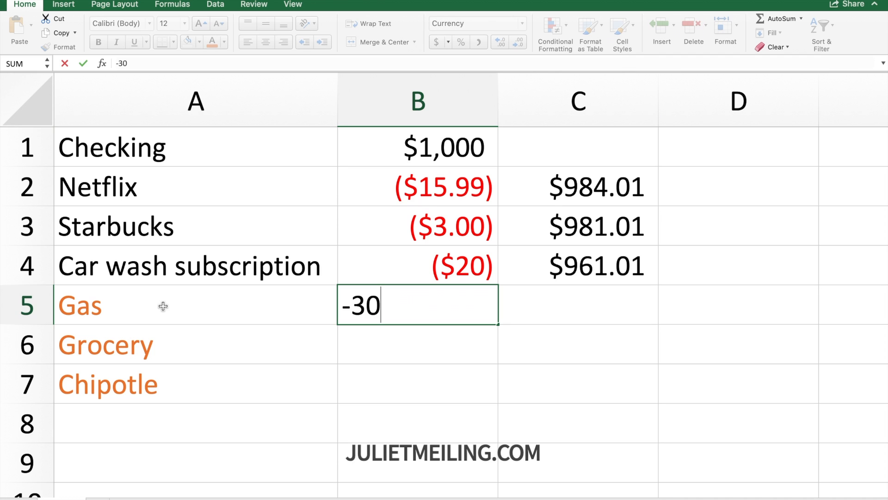
key("Return")
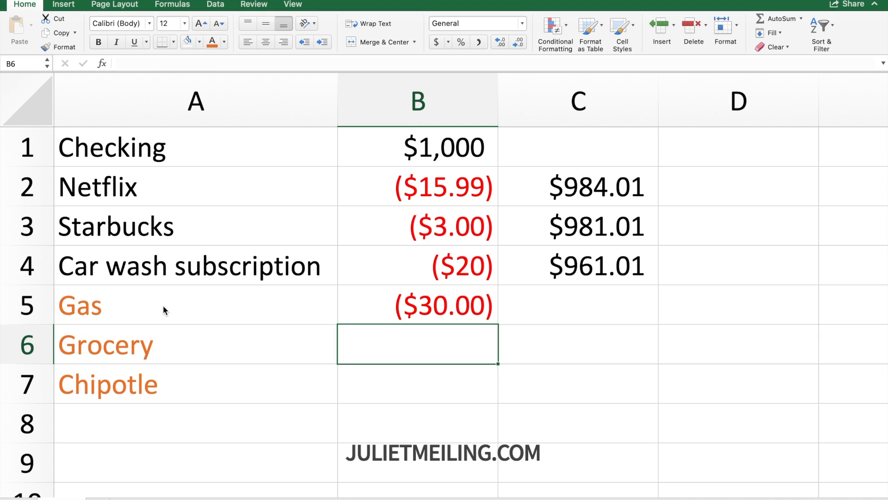
type("-150")
key("Return")
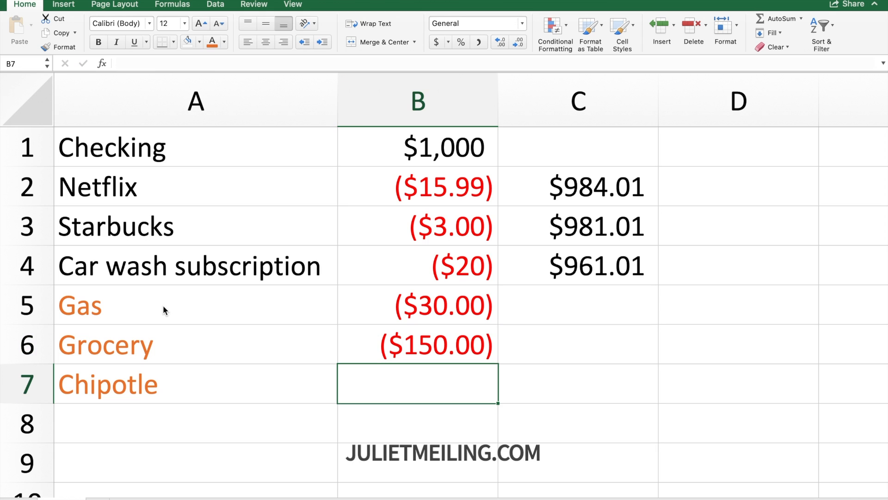
type("-10")
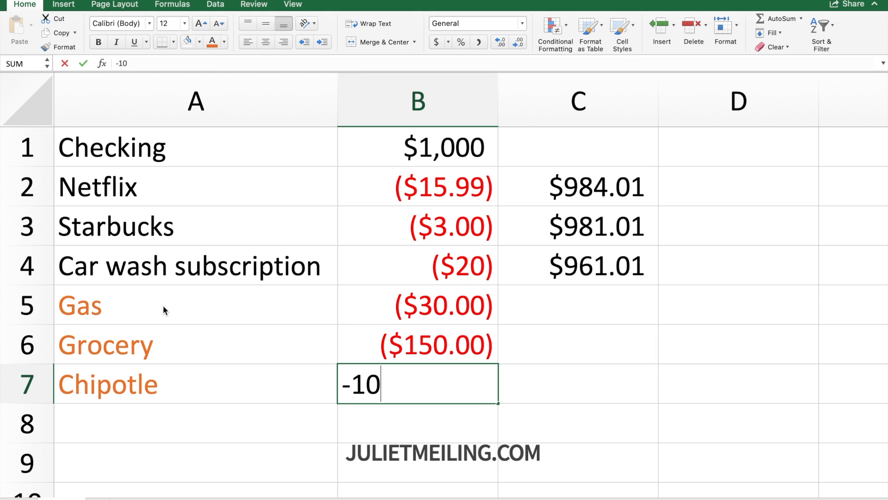
key("Tab")
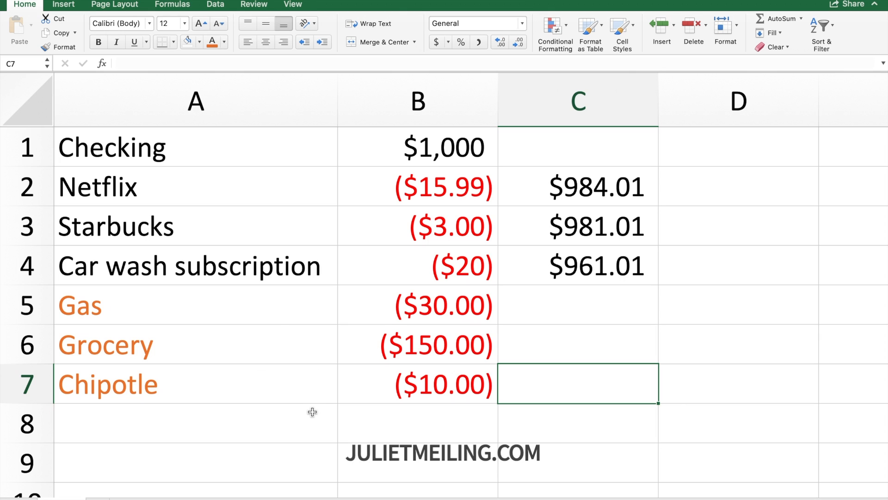
Step: Calculate the running balance after the Gas expense in C5 with the formula =C4+B5
left_click(604, 321)
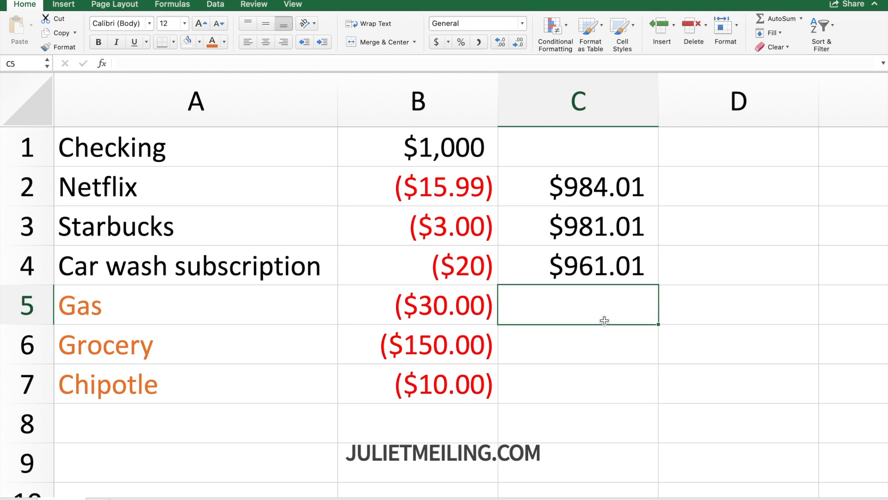
left_click_drag(601, 196, 597, 274)
left_click(574, 315)
type("=")
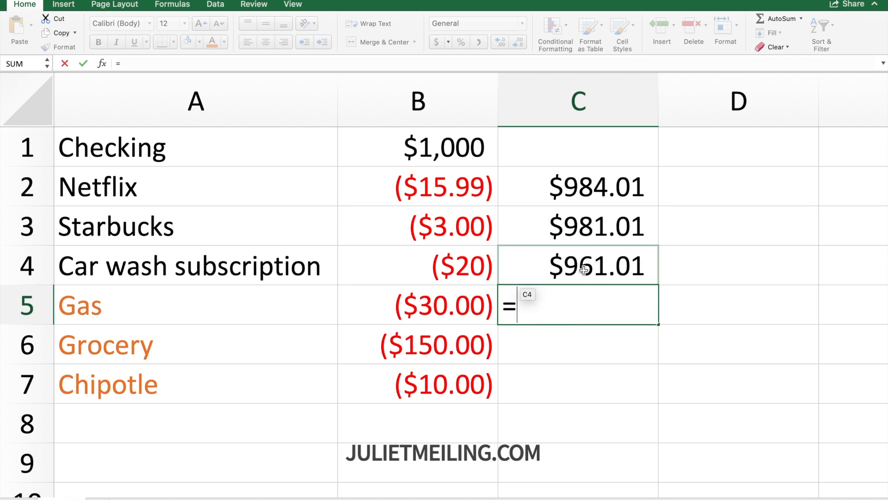
left_click(584, 271)
type("+")
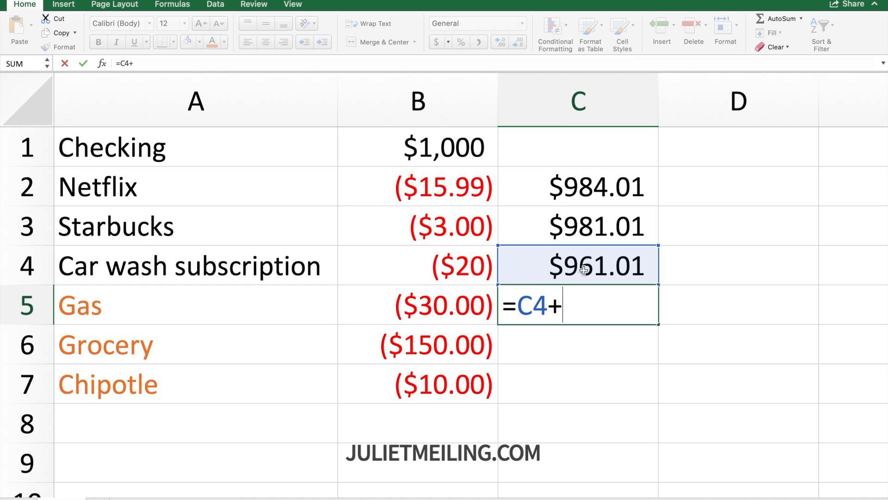
left_click(463, 301)
key("Return")
Step: Calculate the running balance after the Grocery expense in C6 with the formula =C5+B6
type("=")
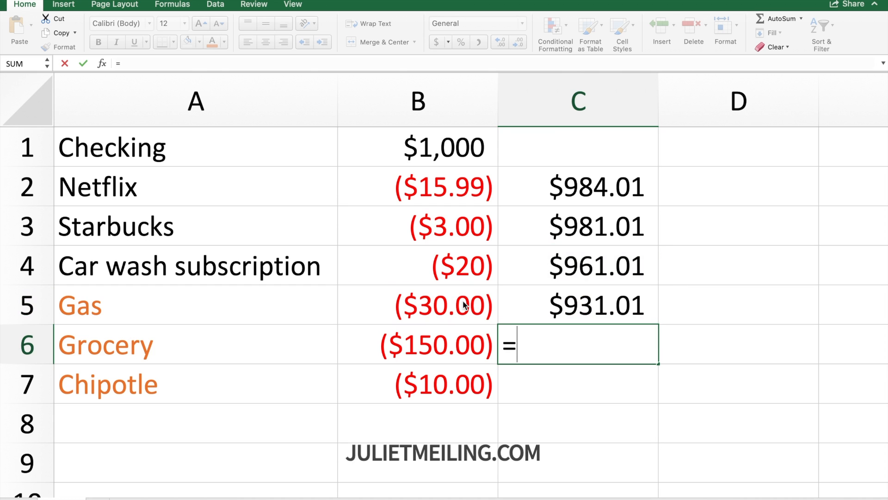
left_click(574, 298)
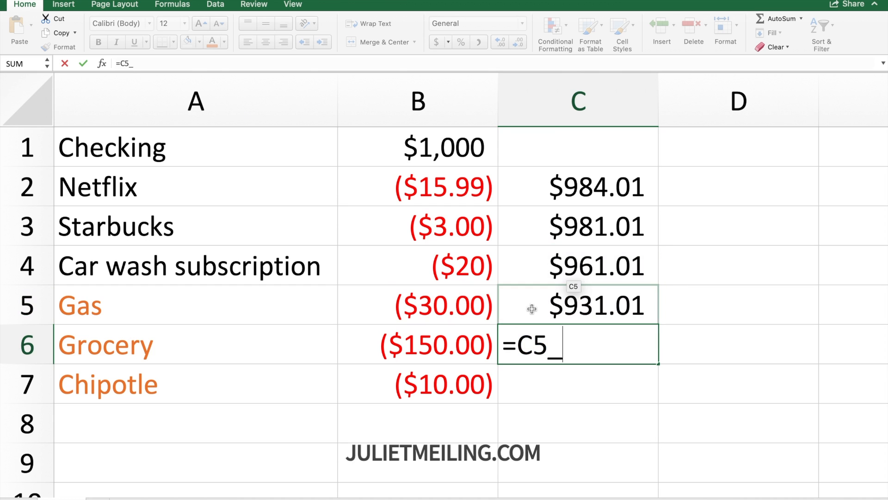
type("+")
left_click(445, 345)
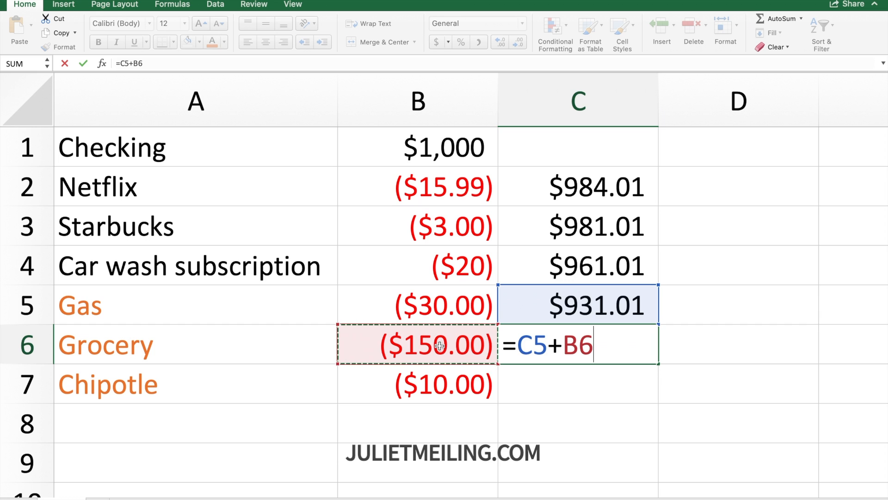
key("Return")
Step: Calculate the running balance after the Chipotle expense in C7 with the formula =C6+B7
type("=")
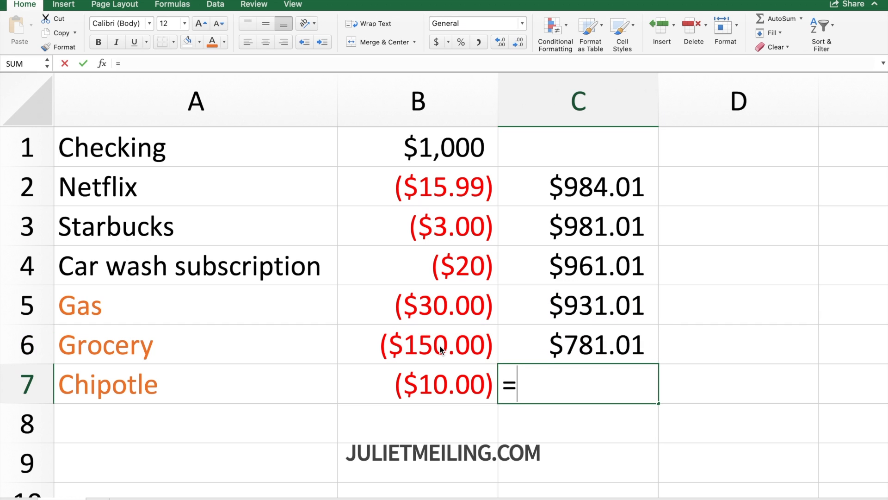
left_click(587, 345)
type("+")
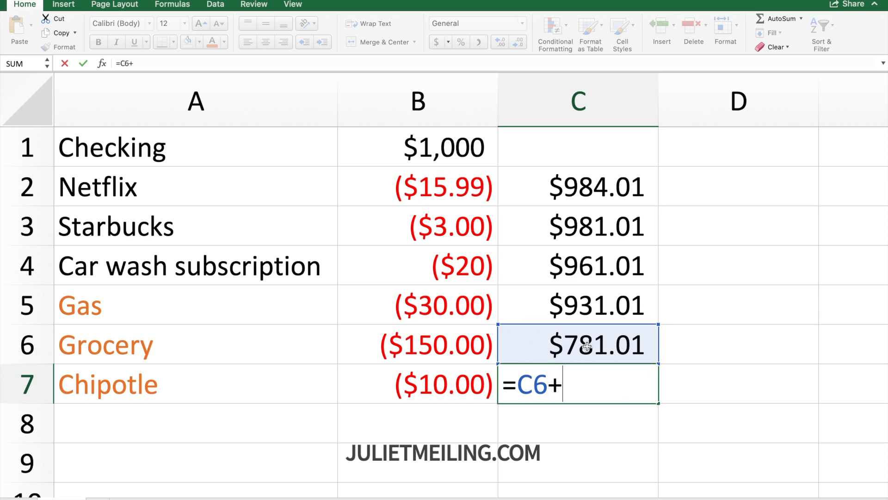
left_click(447, 376)
key("Return")
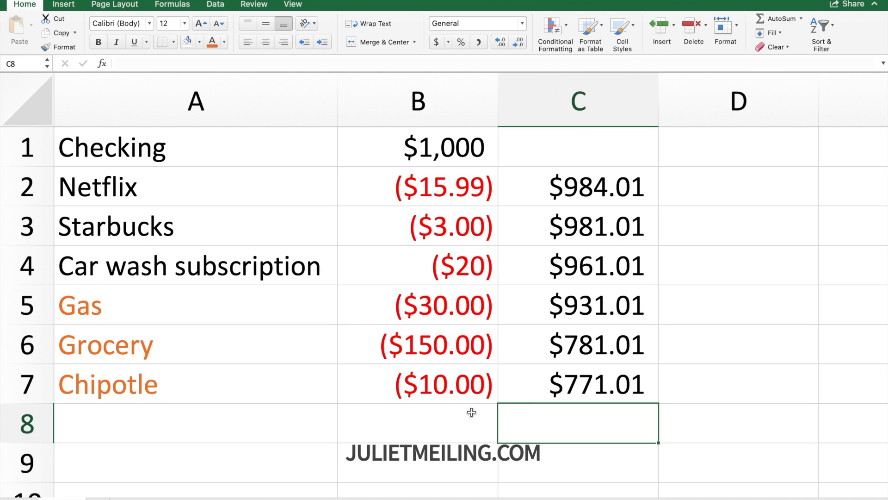
Step: Total the checking amount and all six expenses in B8 with the formula =sum(B1:B7)
left_click(422, 417)
type("=sum(")
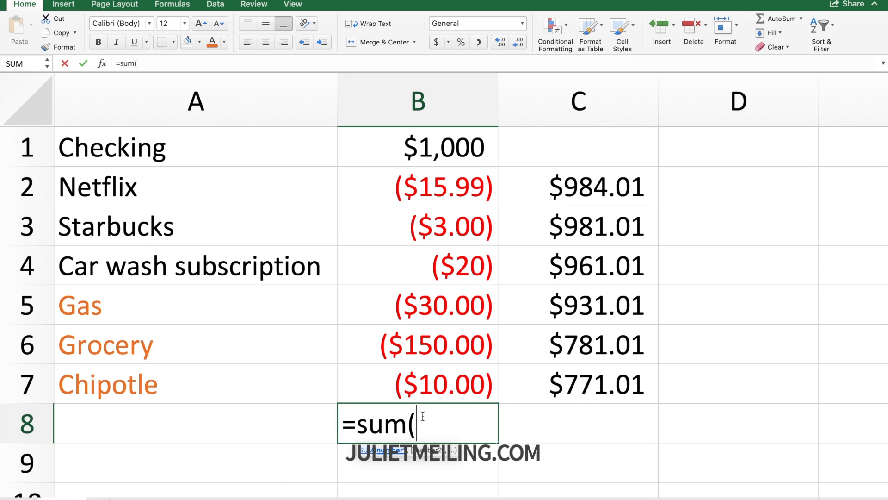
left_click(435, 372)
left_click(461, 146, "shift")
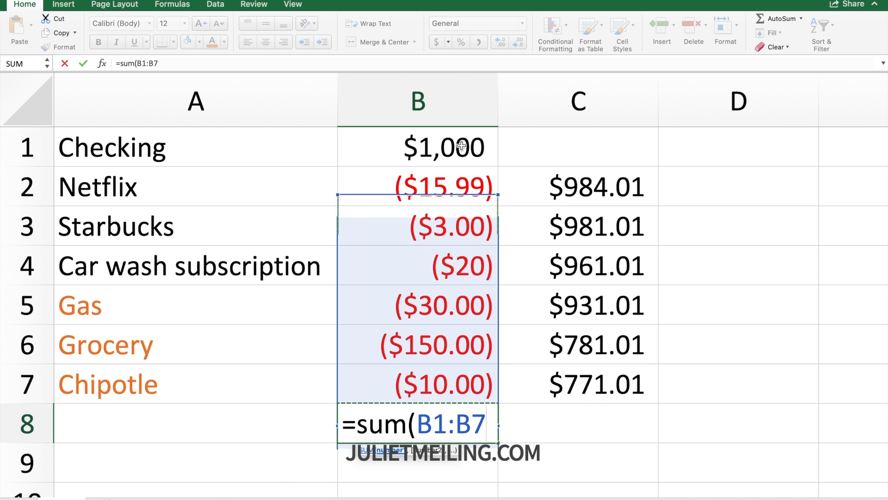
type(")")
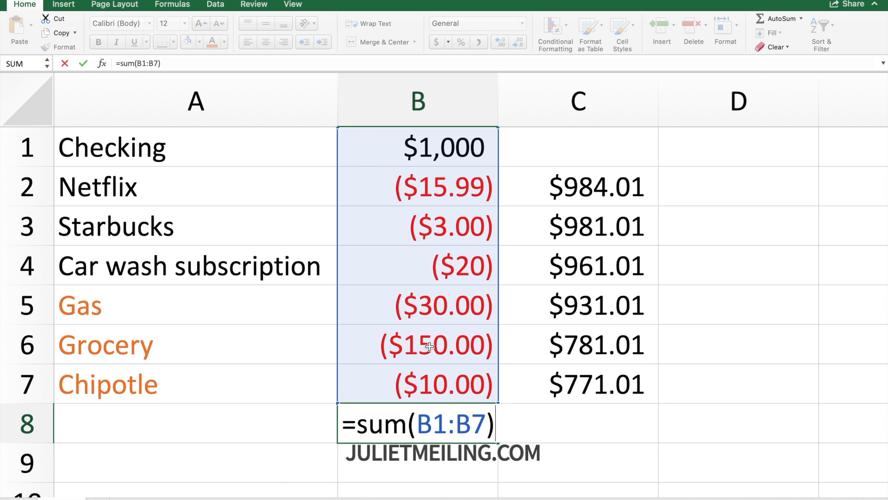
key("Return")
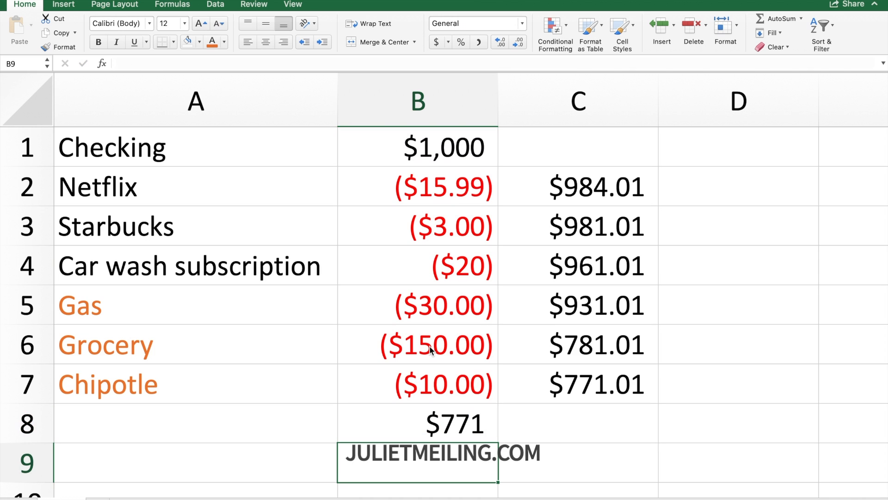
Step: Show the total in B8 with two decimal places
left_click(419, 422)
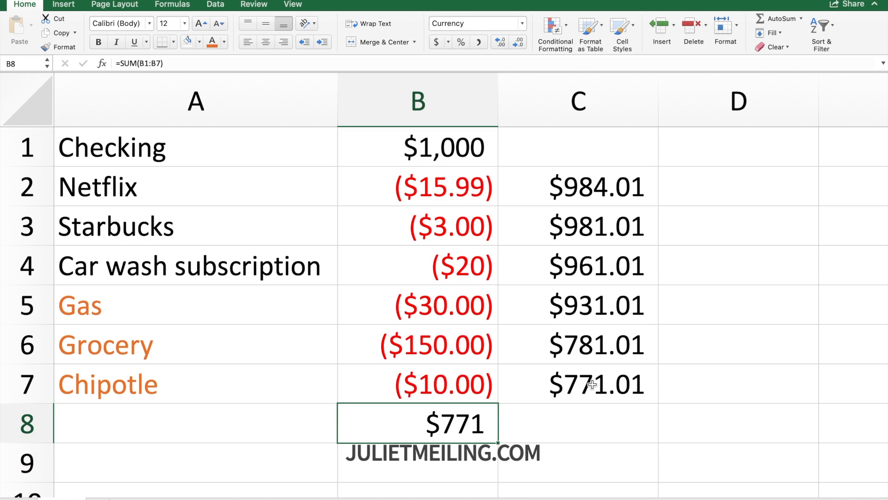
left_click(492, 41)
left_click(492, 41)
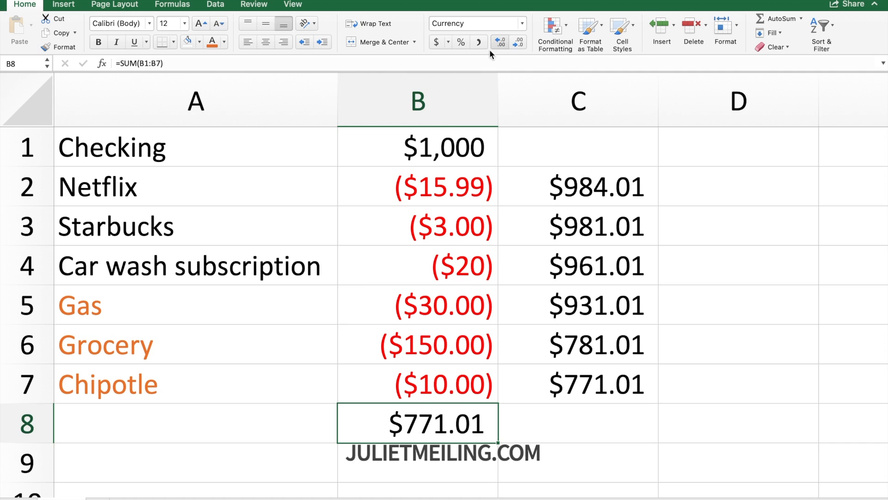
left_click(324, 486)
Step: Highlight the total in B8 and the final running balance in C7 with a yellow fill
left_click(491, 412)
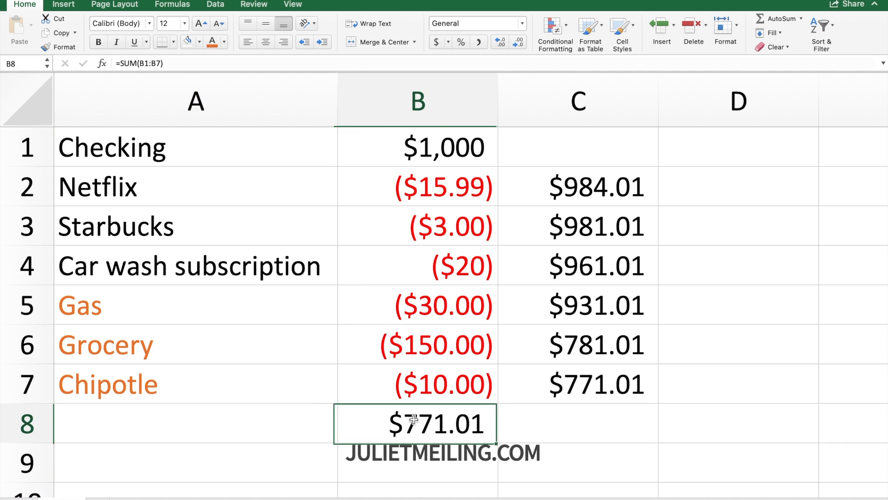
left_click(551, 390, "super")
left_click(199, 42)
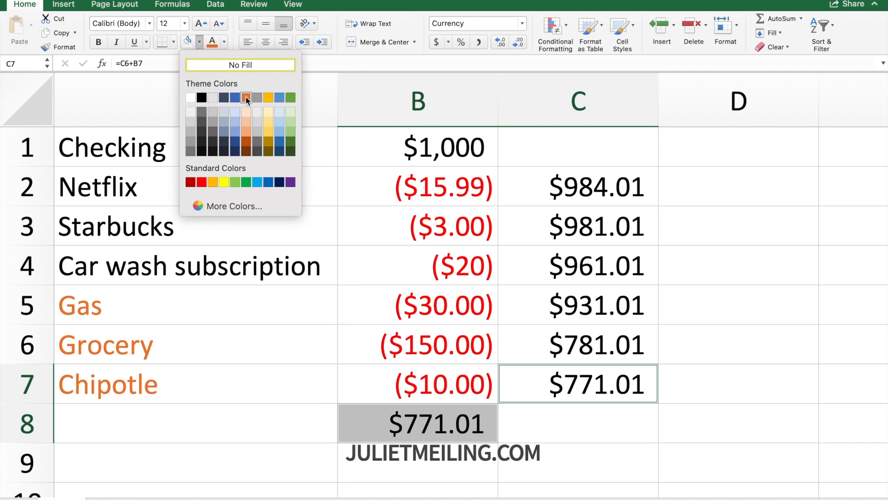
left_click(220, 184)
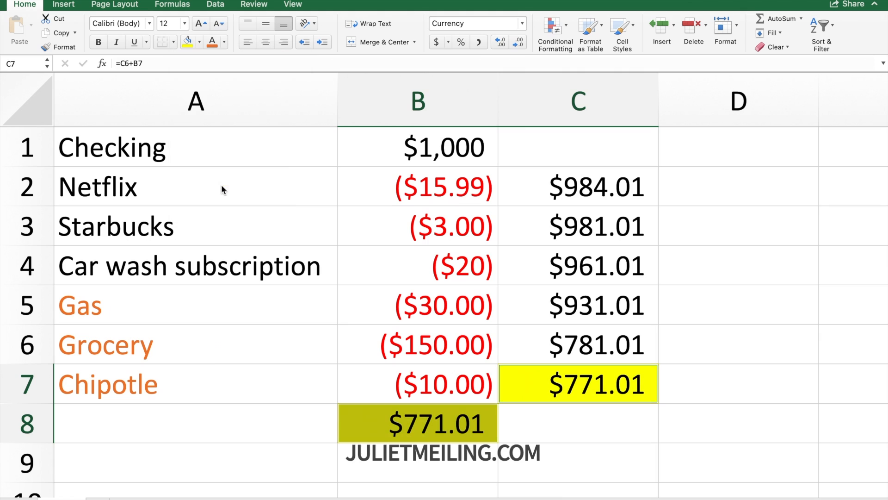
left_click(229, 353)
left_click(232, 451)
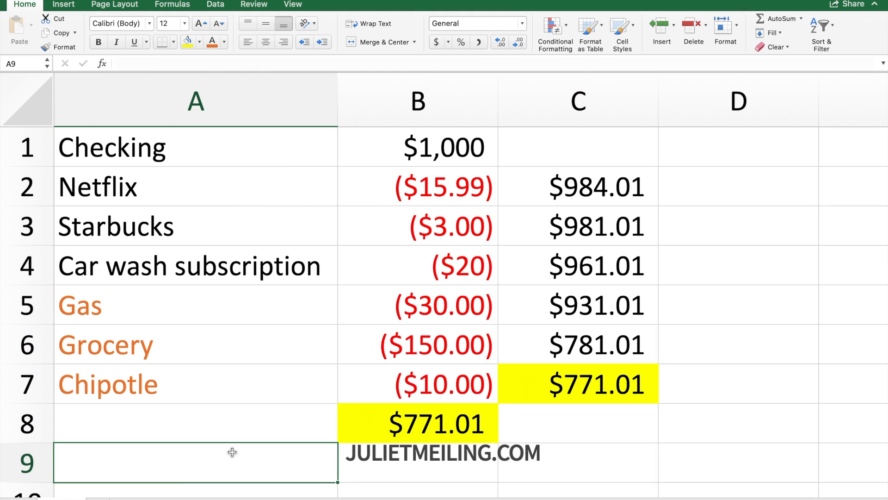